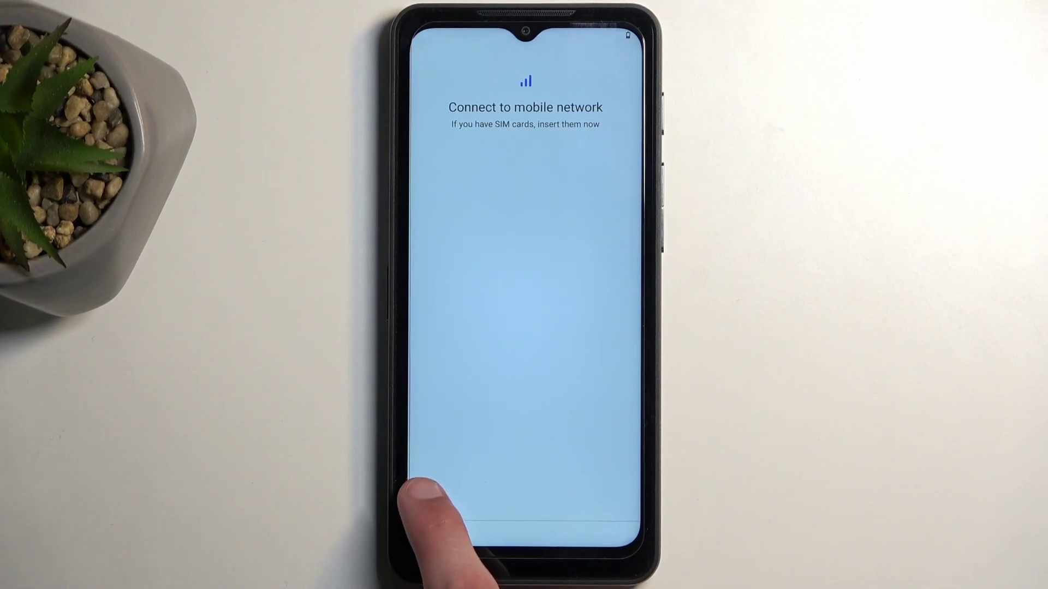
# Skip the mobile network connection and choose offline setup on the Wi-Fi screen
pyautogui.click(427, 500)
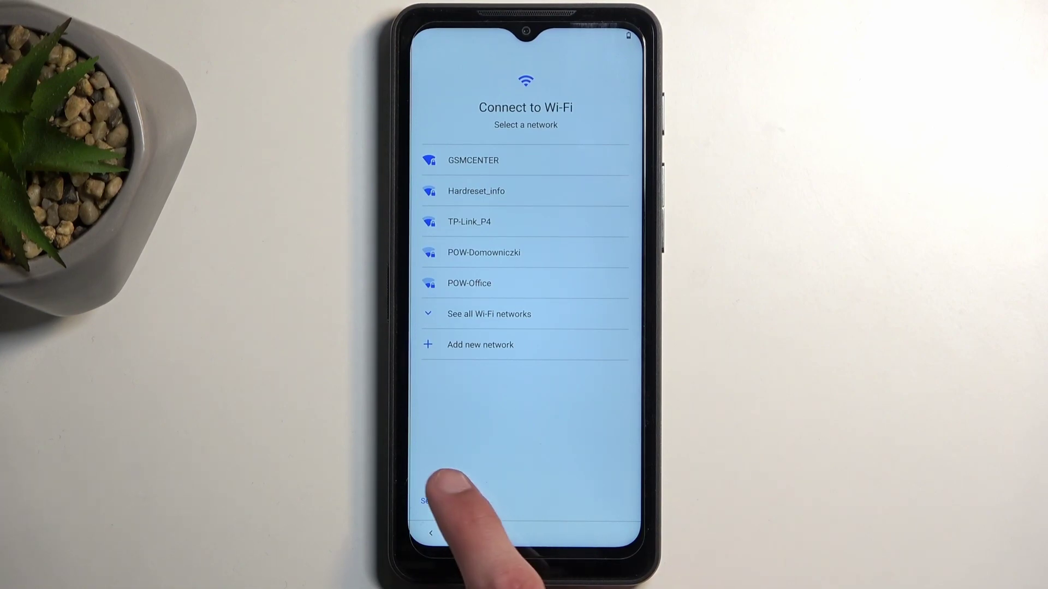
pyautogui.click(442, 502)
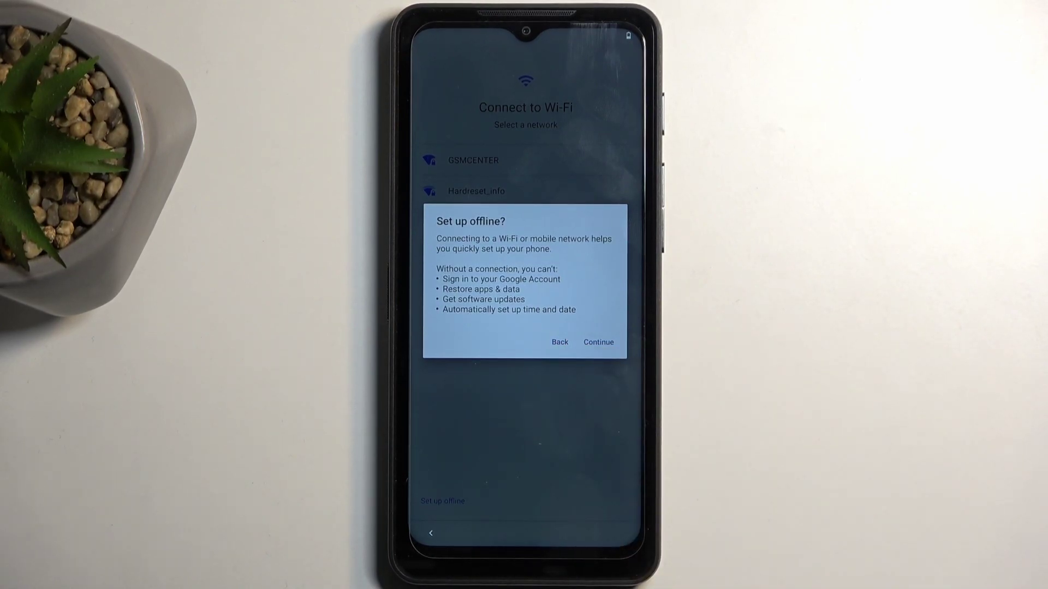
# Continue offline, turn off 'Send usage and diagnostic data', and accept the Google services terms
pyautogui.click(560, 342)
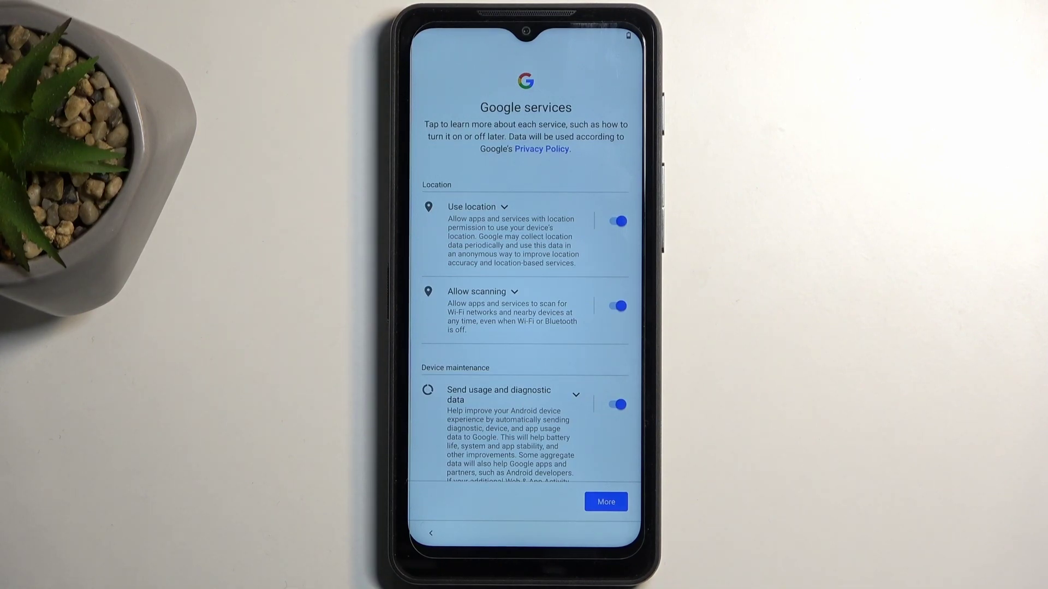
pyautogui.click(618, 405)
pyautogui.scroll(-3, 608, 339)
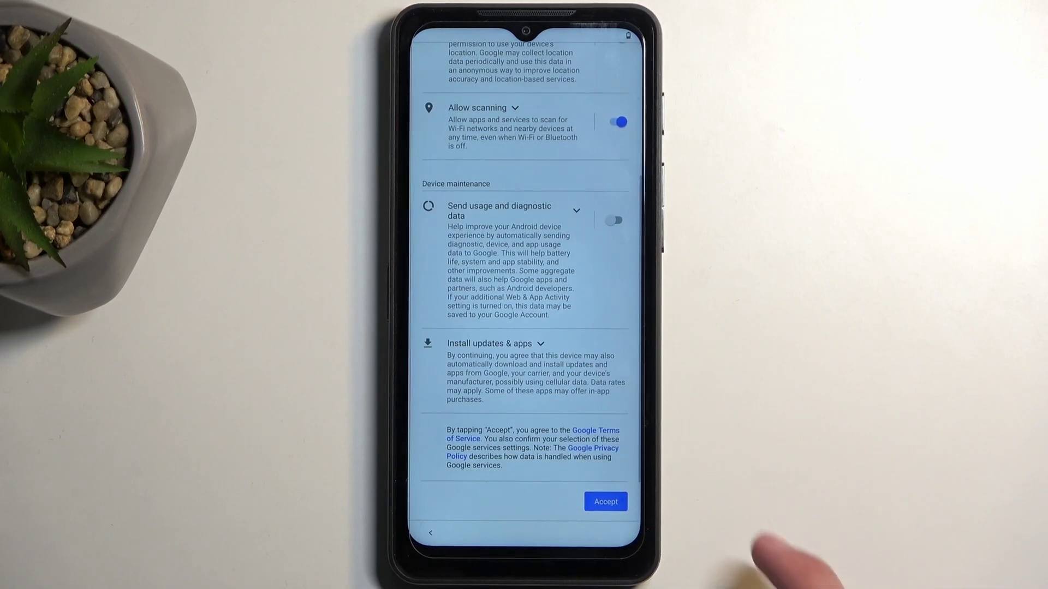
pyautogui.click(600, 501)
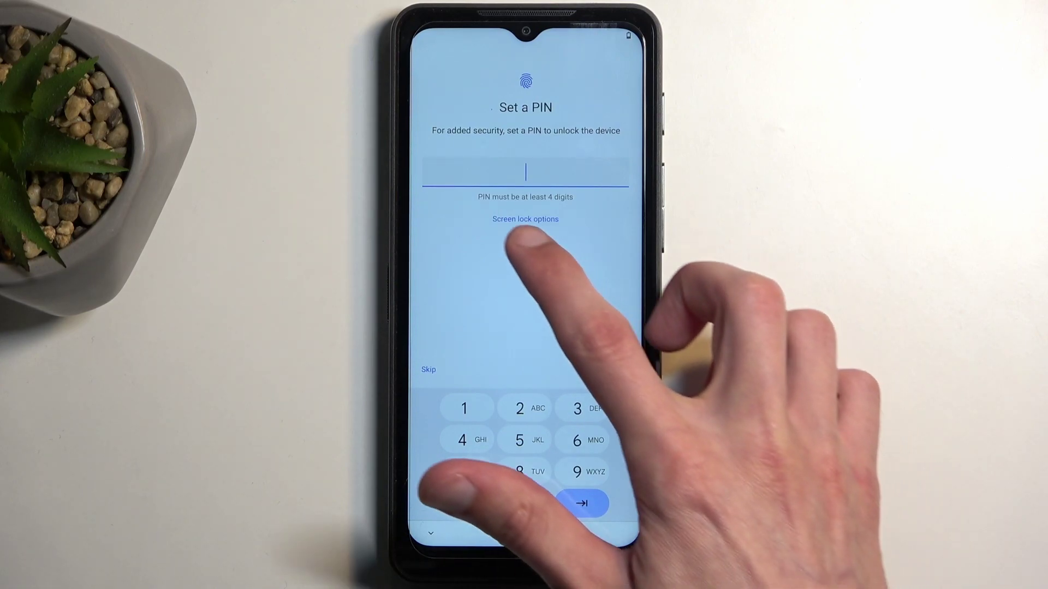
# Review the other screen lock types, then skip PIN and fingerprint setup
pyautogui.click(524, 220)
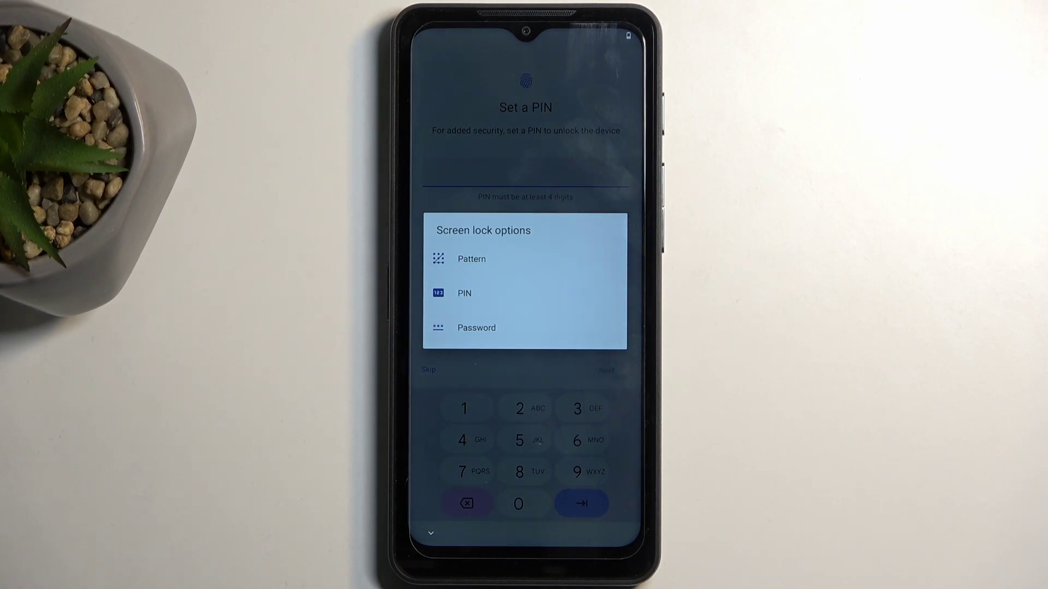
pyautogui.click(596, 370)
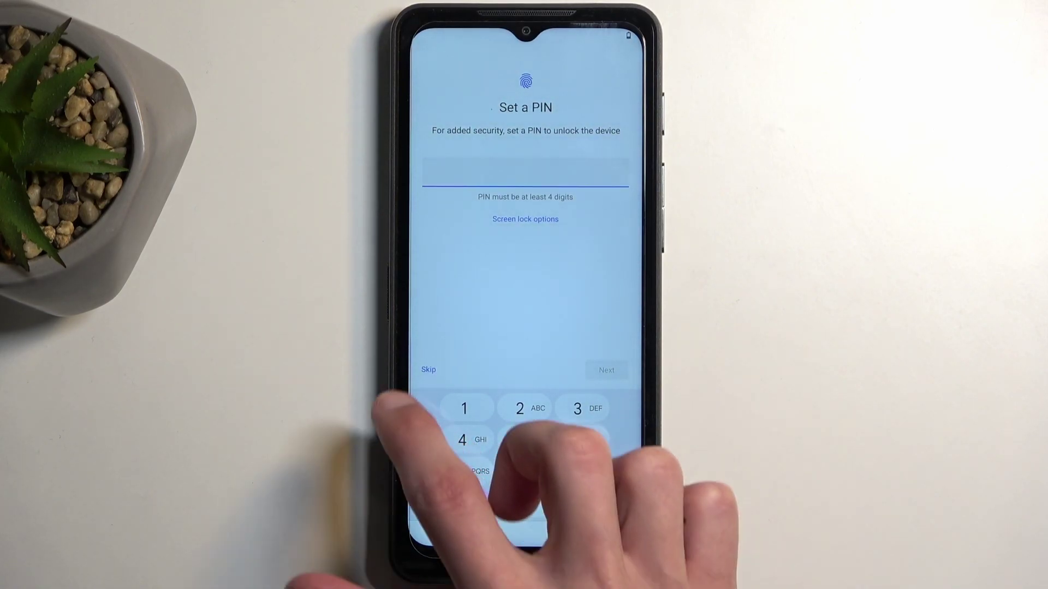
pyautogui.click(428, 369)
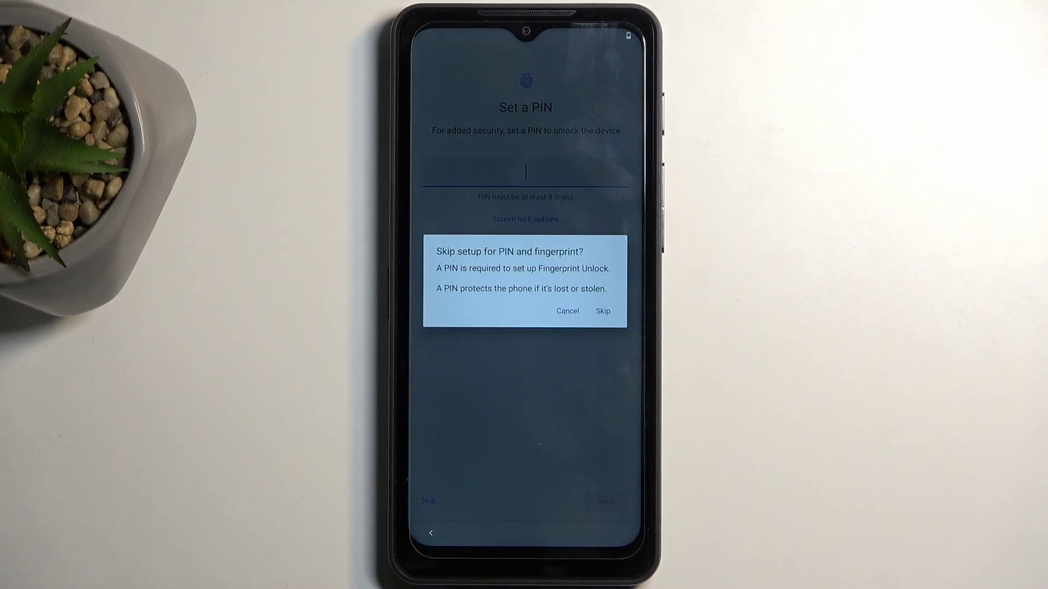
pyautogui.click(603, 311)
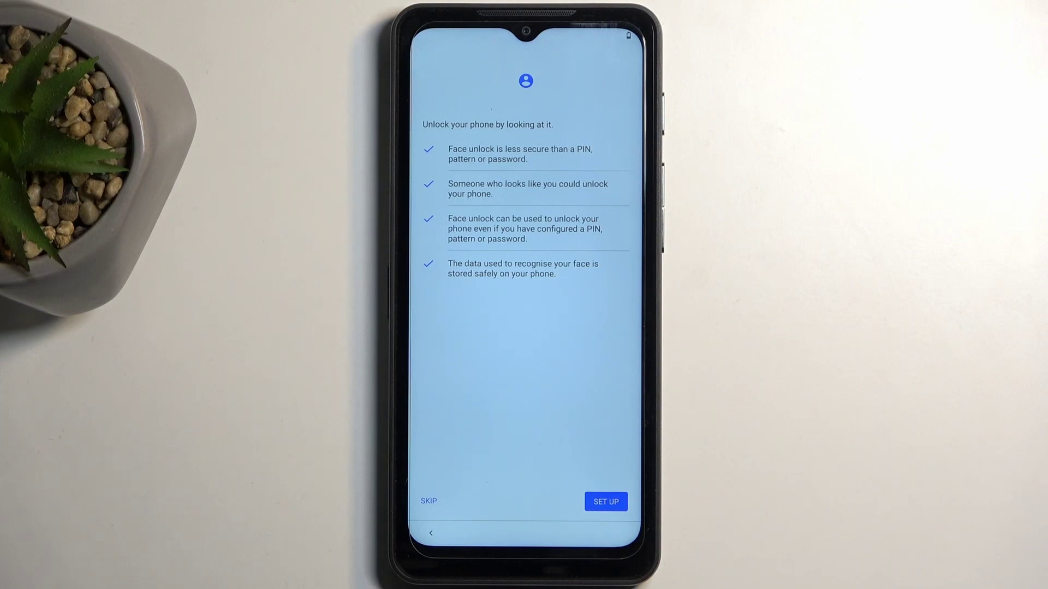
# Skip face unlock and confirm going without any screen lock
pyautogui.click(429, 501)
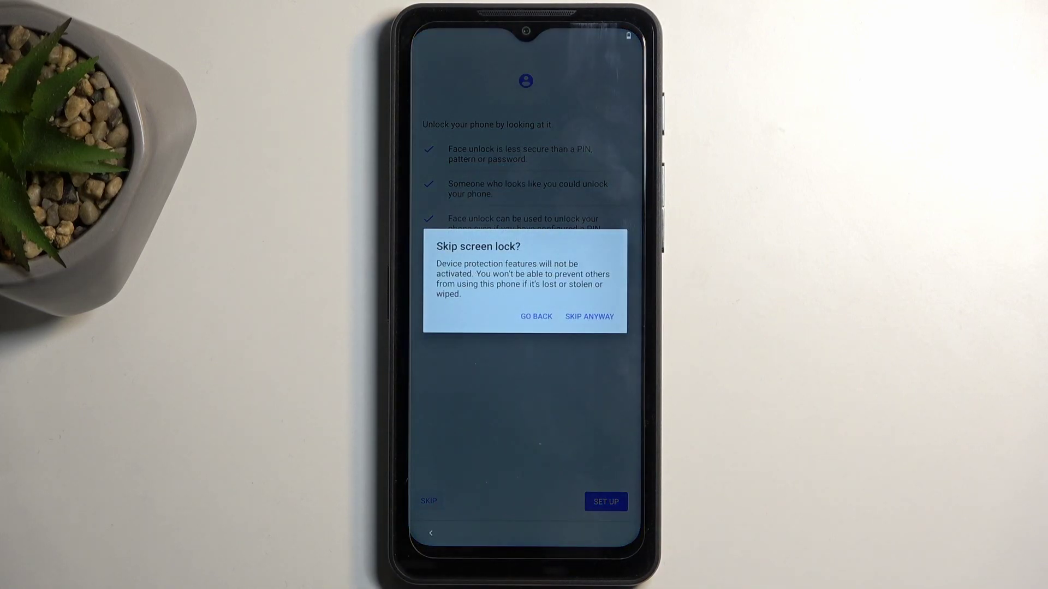
pyautogui.click(589, 316)
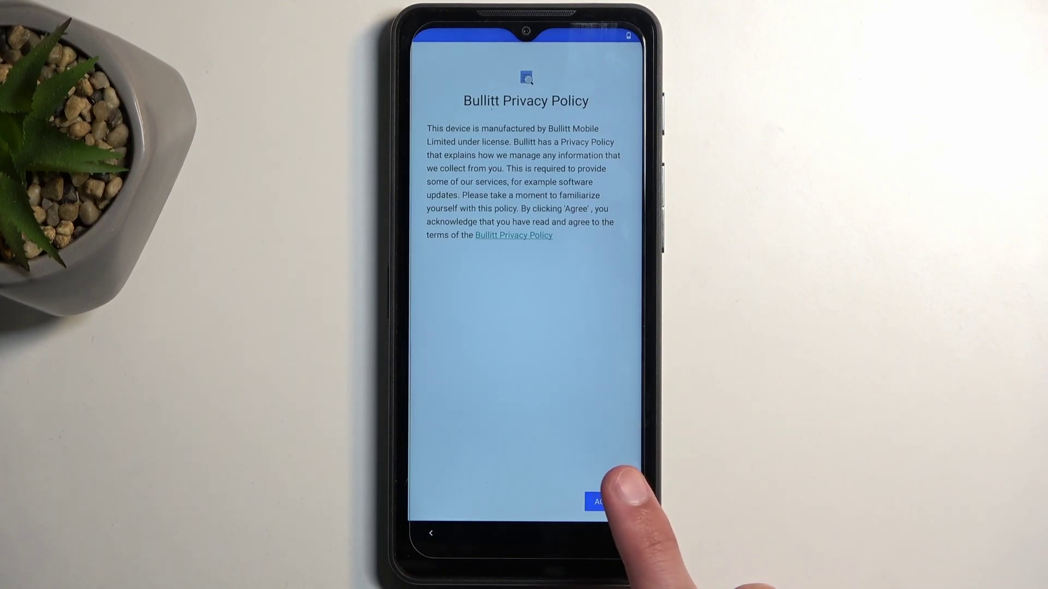
# Agree to the Bullitt Privacy Policy, acknowledge the Limited Warranty, and finish at Satellite Connection
pyautogui.click(605, 502)
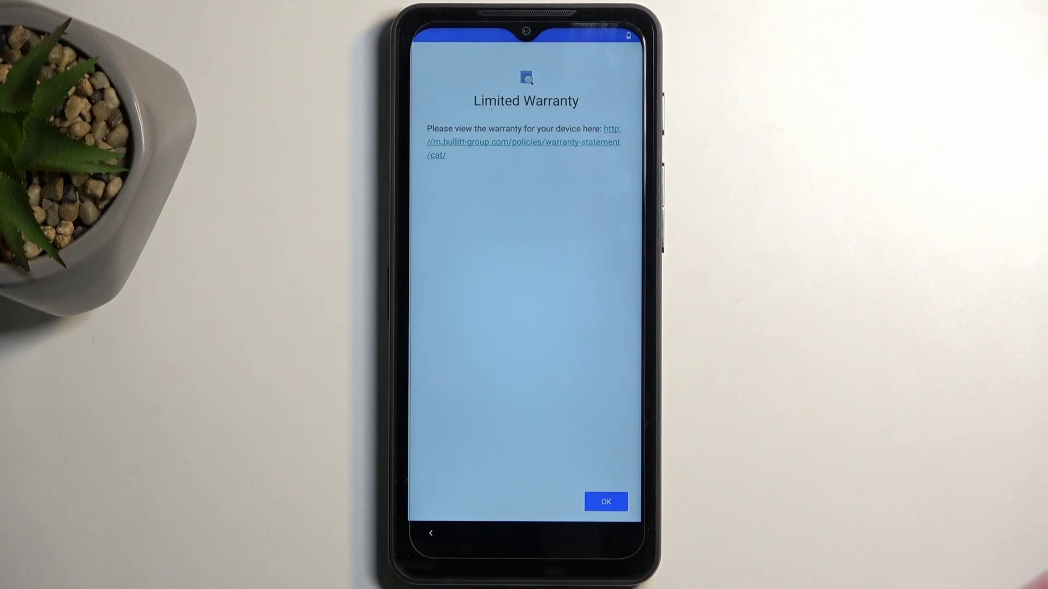
pyautogui.click(606, 501)
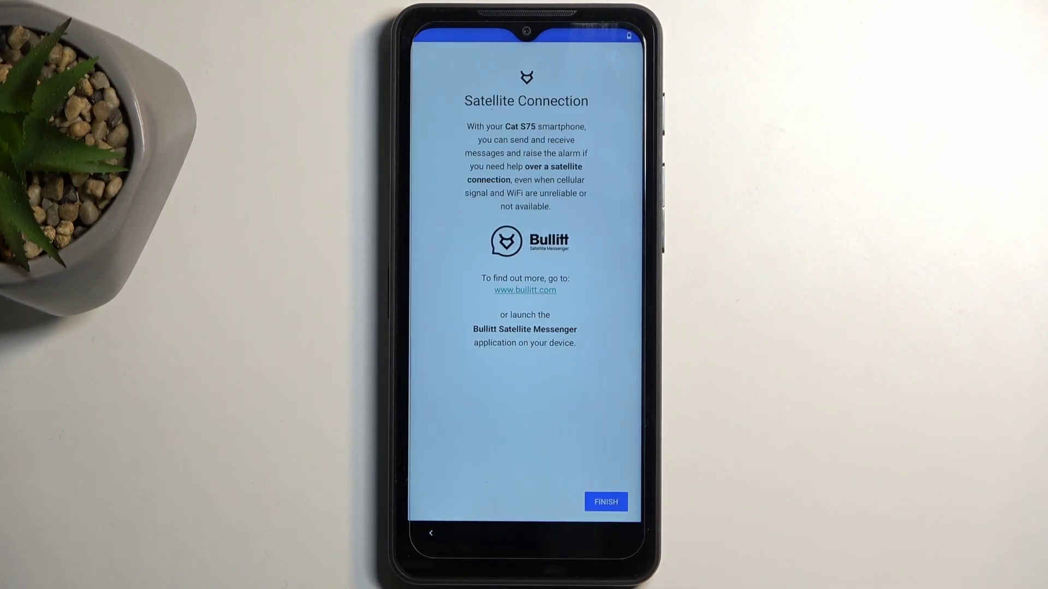
pyautogui.click(605, 502)
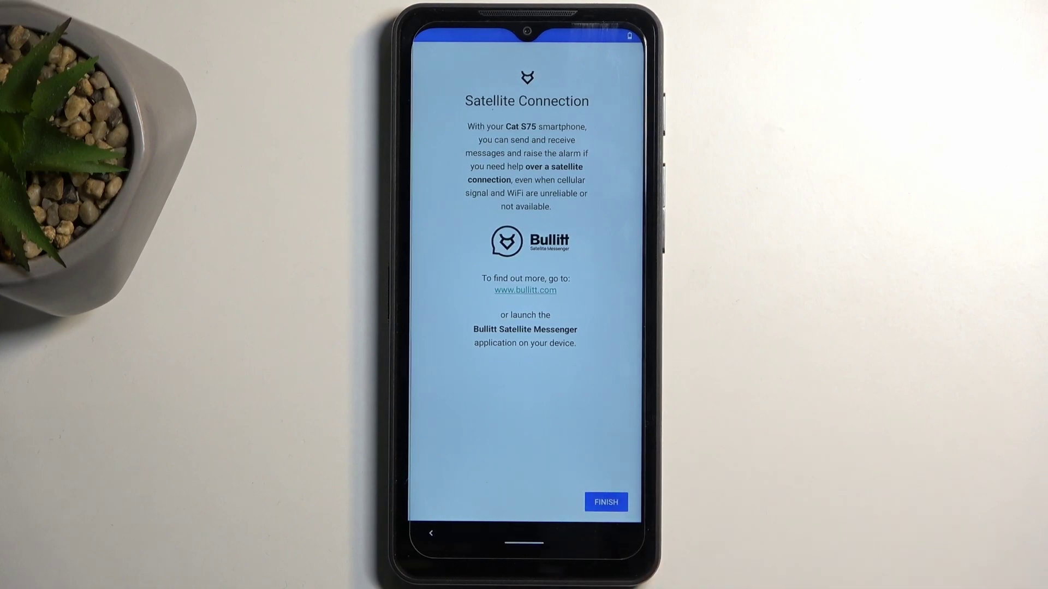